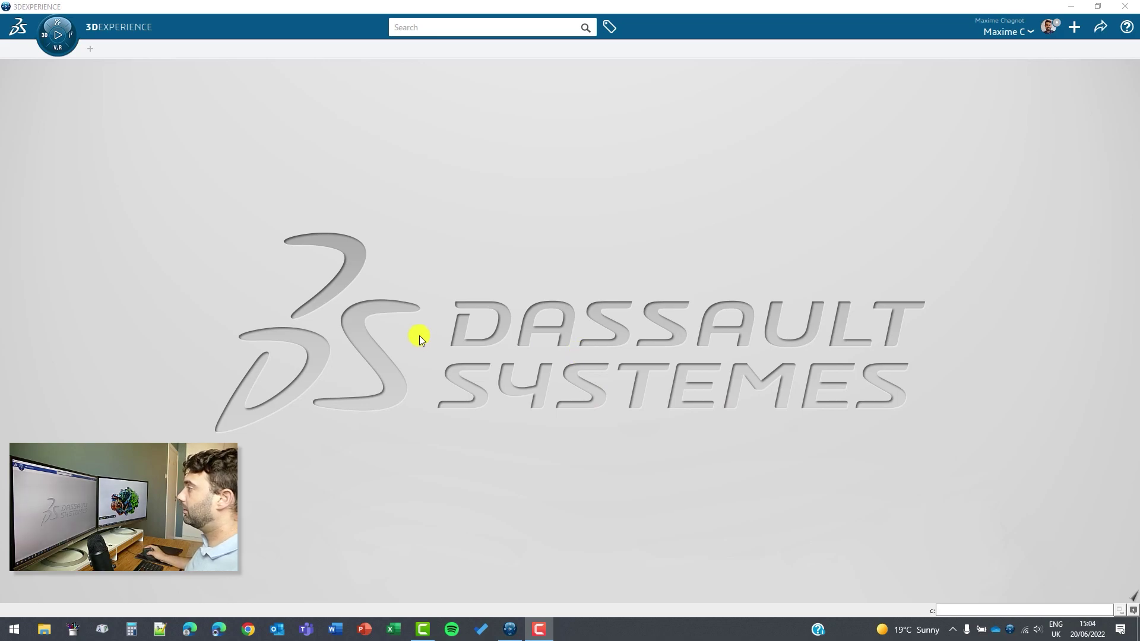
- Open the new-content menu and close it without choosing anything
left_click(1075, 30)
left_click(1039, 105)
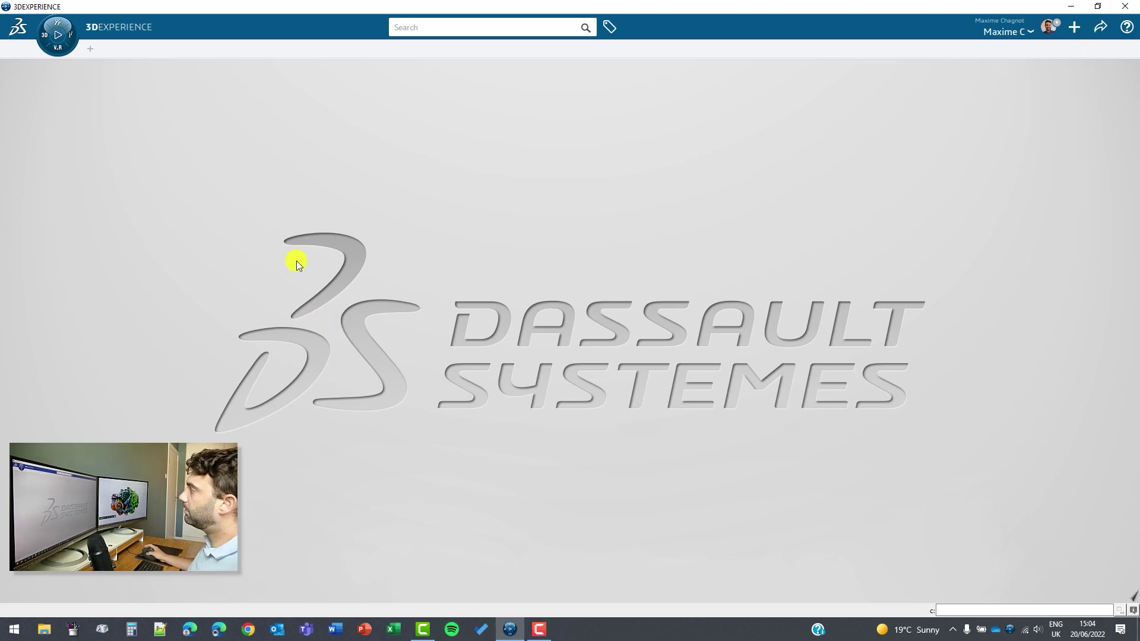
- Launch Sheet Metal Design and create a new 3D part titled 'Basic Sheet Metal'
left_click(47, 39)
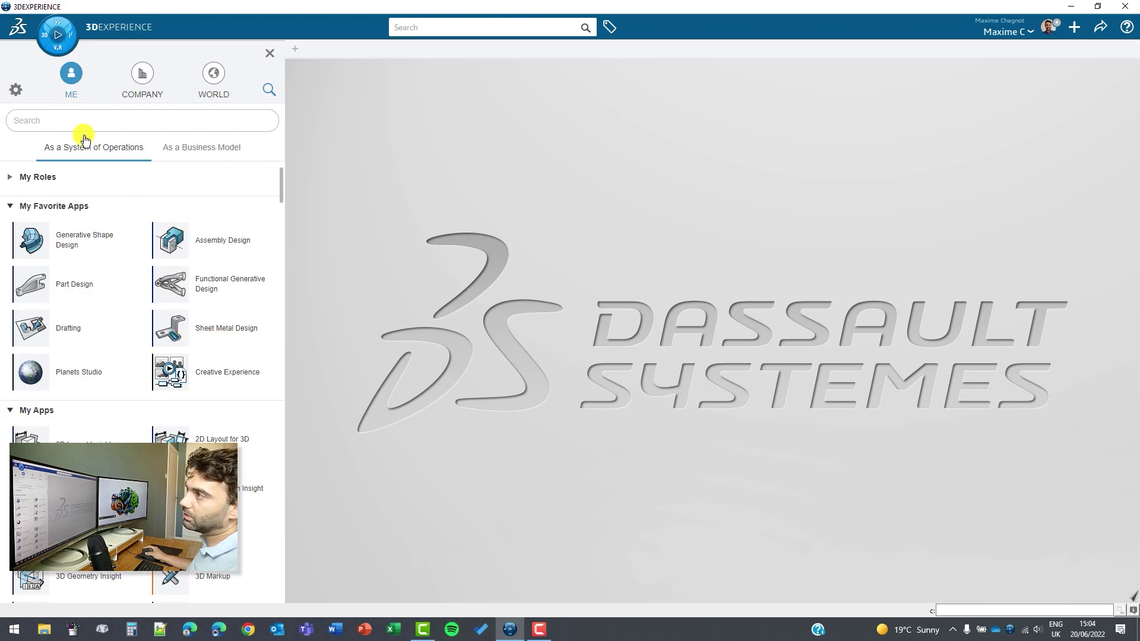
left_click(210, 337)
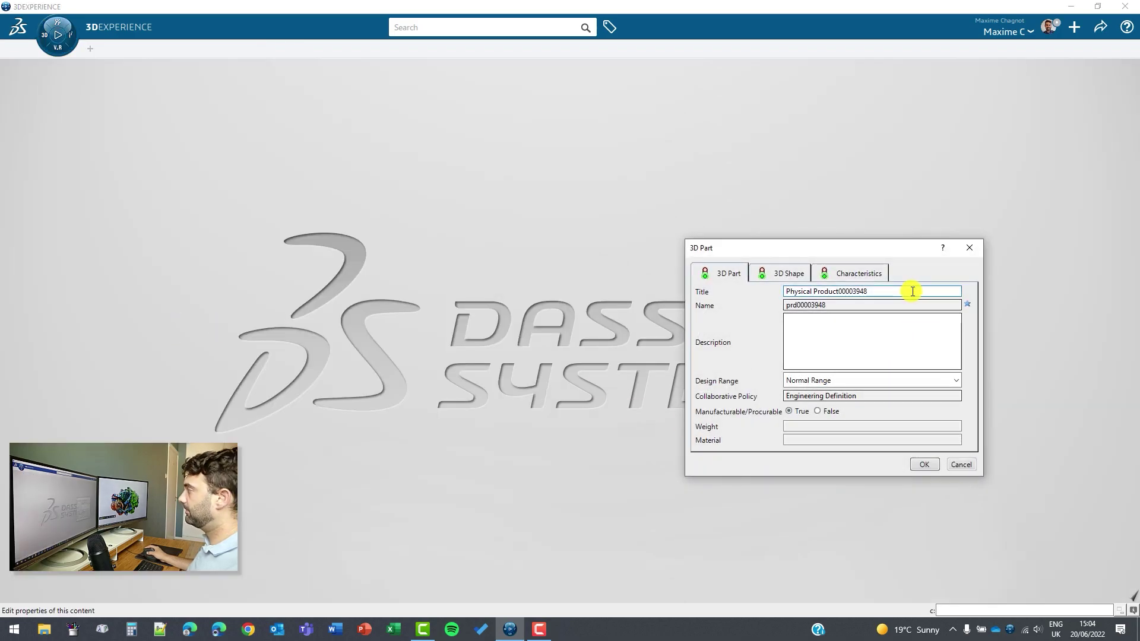
type("Basic Sheet Metal")
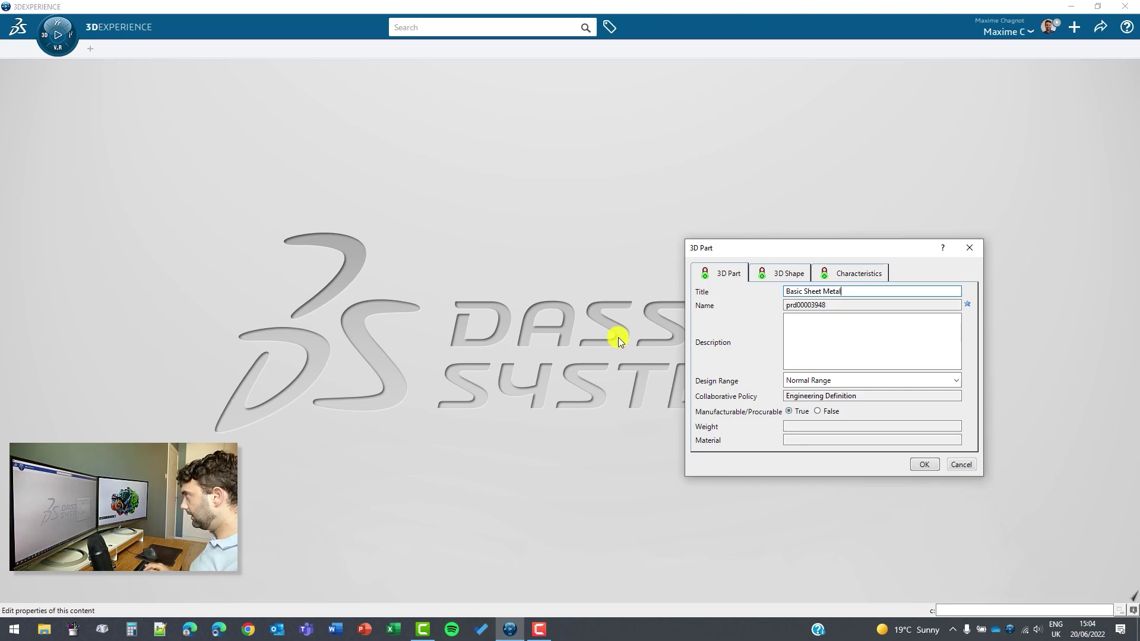
key("Return")
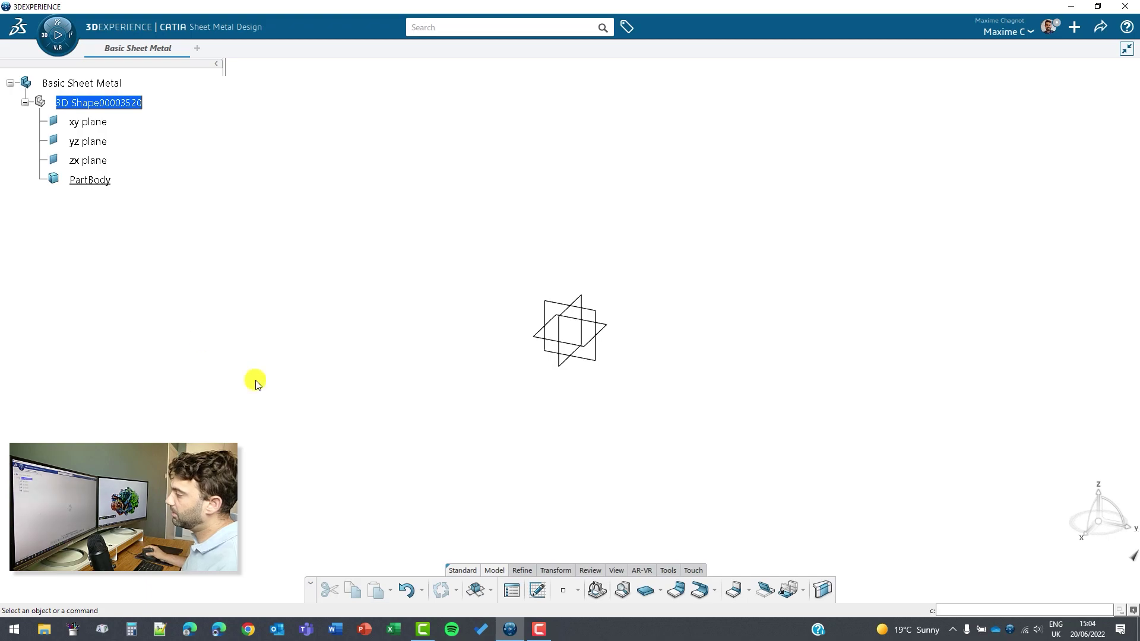
- Create Sheet Metal Parameters with 2mm thickness and 4mm bend radius
left_click(513, 589)
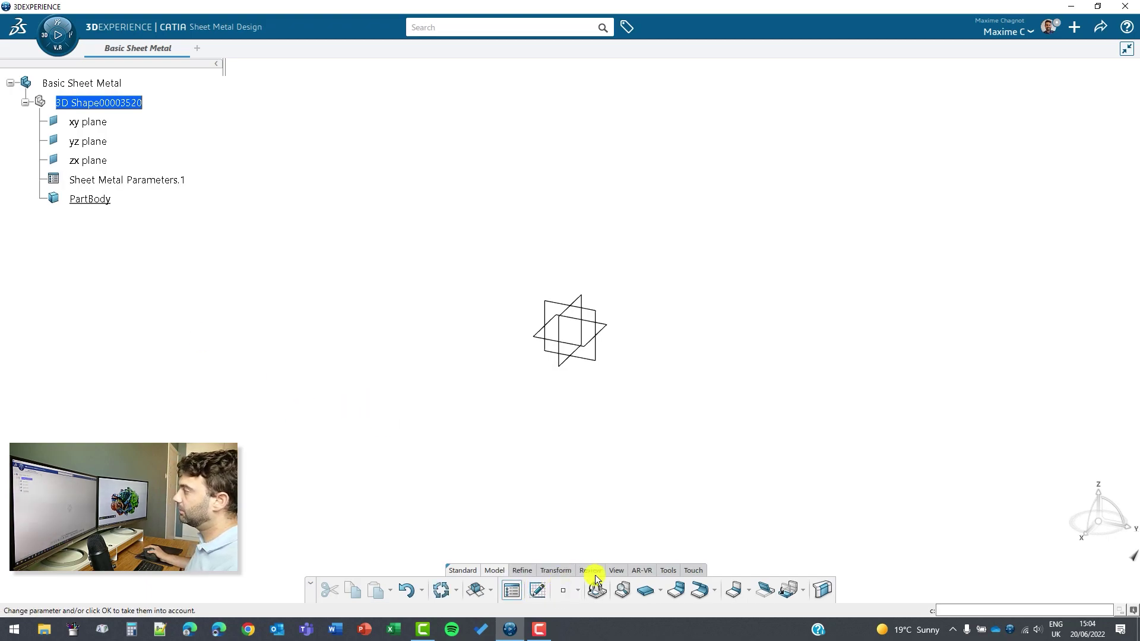
left_click_drag(1057, 425, 953, 336)
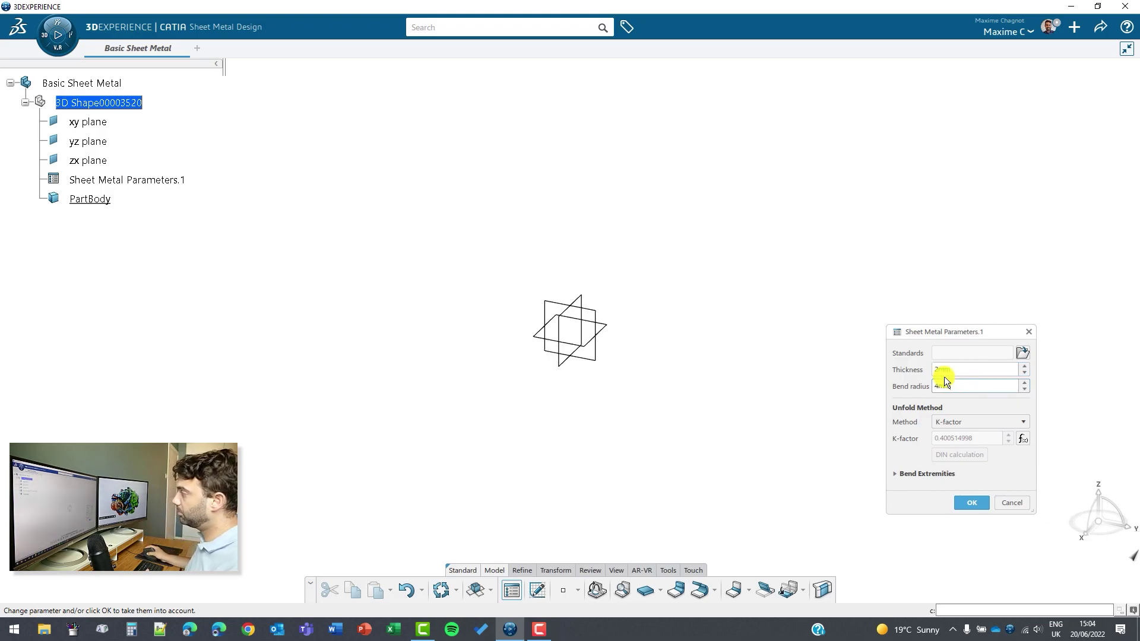
key("Tab")
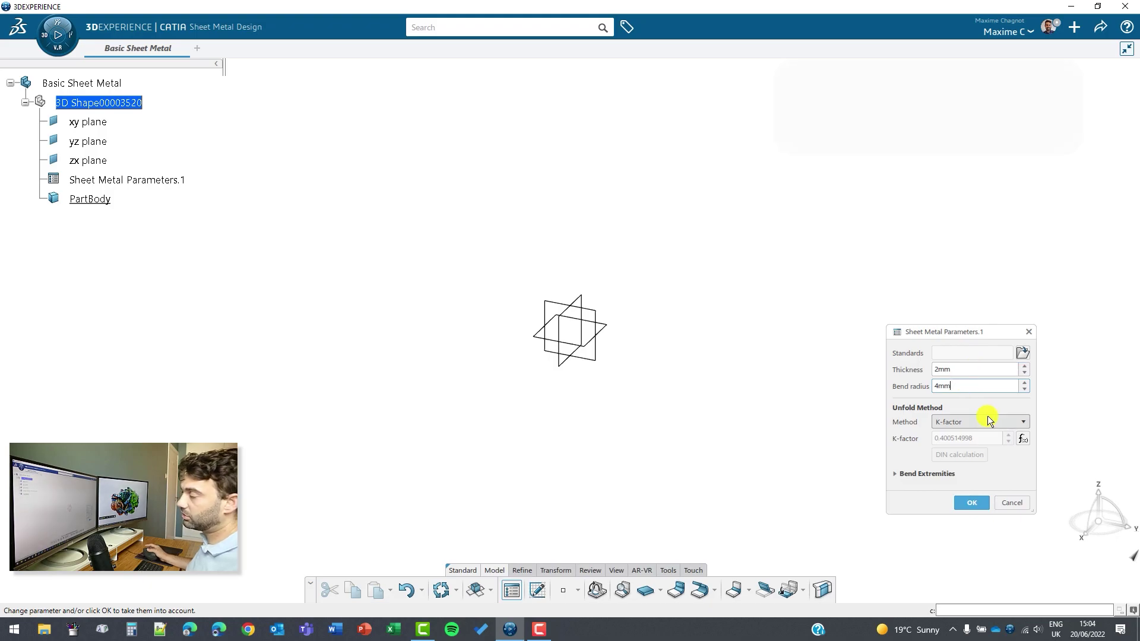
double_click(966, 370)
left_click(960, 387)
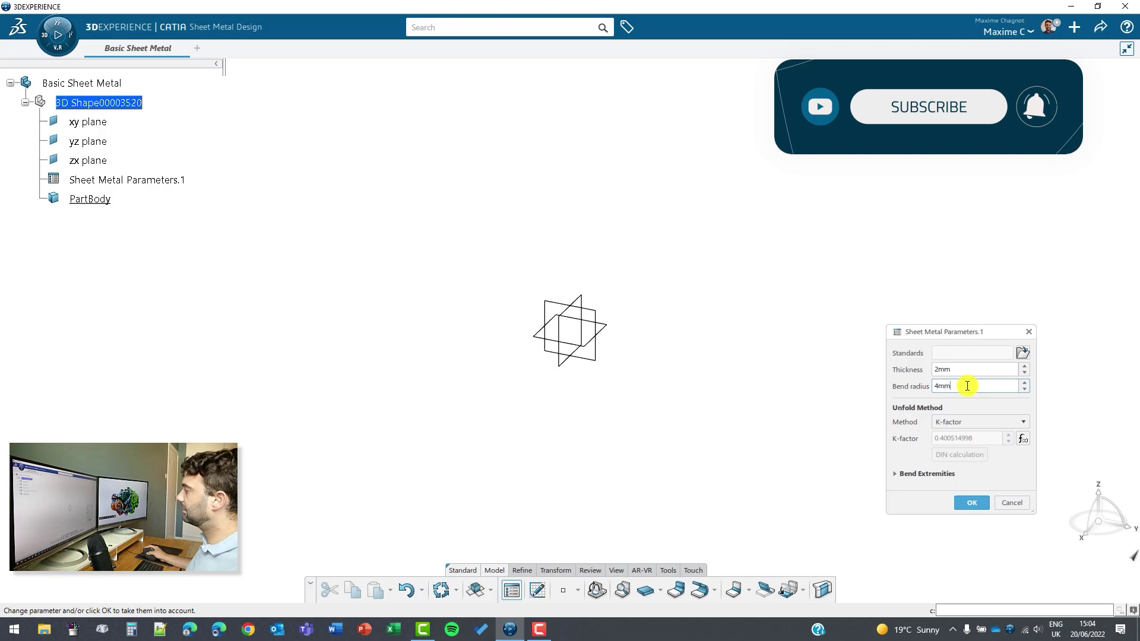
left_click(972, 501)
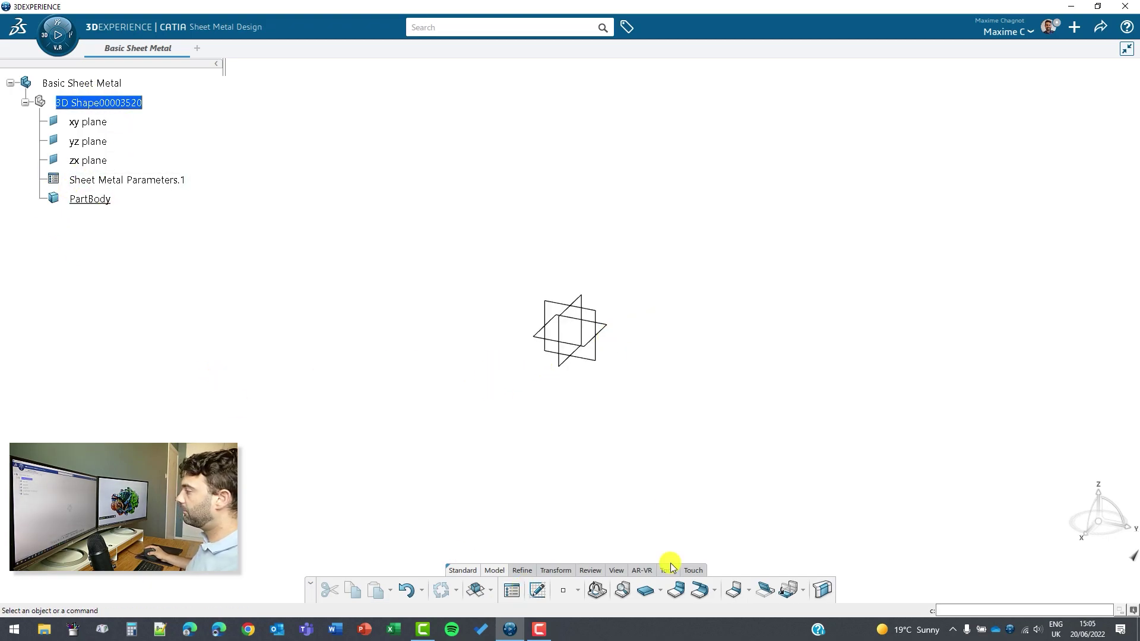
- Start a sketch on the xy plane and draw a rectangle from the origin
left_click(600, 330)
left_click(682, 290)
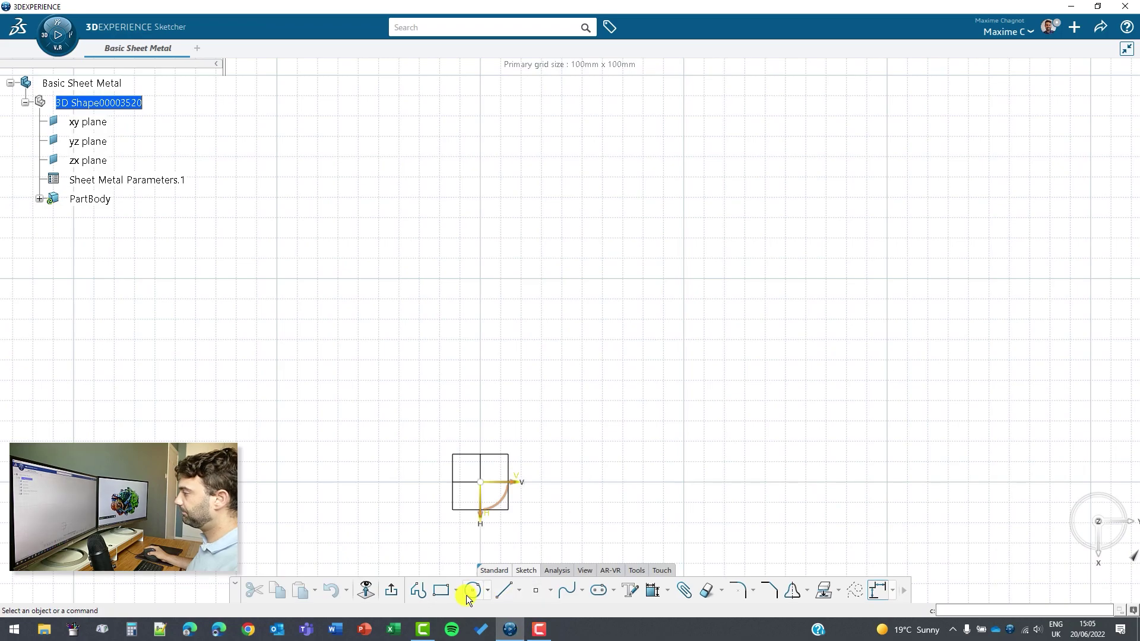
left_click(441, 590)
left_click(487, 477)
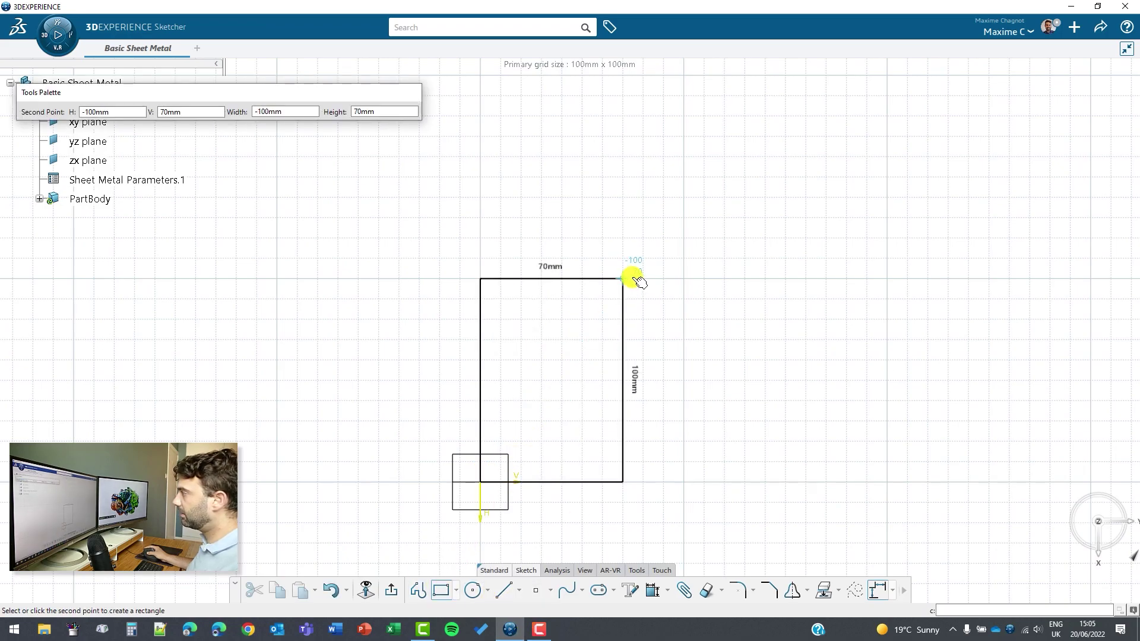
left_click(603, 279)
- Constrain the rectangle to 100mm height and 50mm width, then exit the sketch
left_click(663, 360)
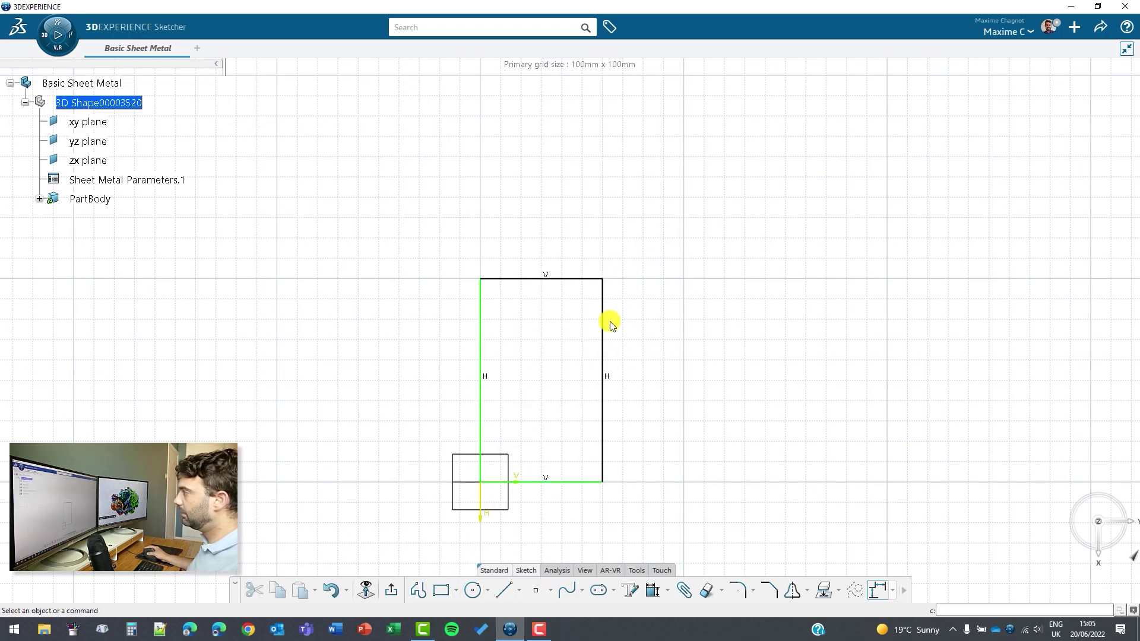
left_click(604, 315)
left_click(754, 272)
left_click(671, 408)
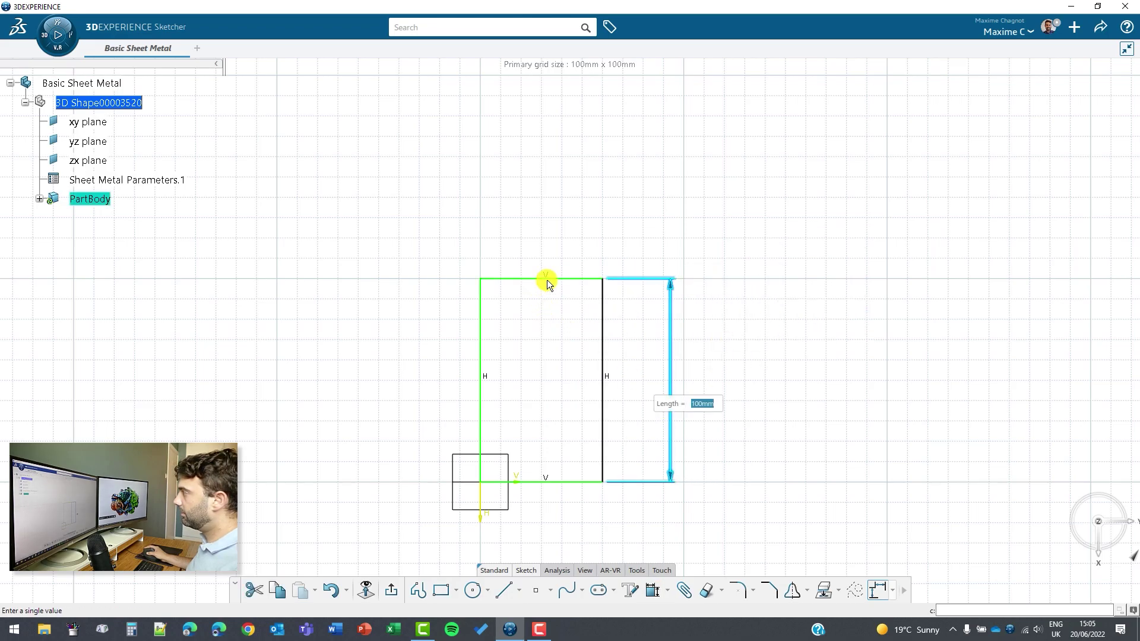
key("Return")
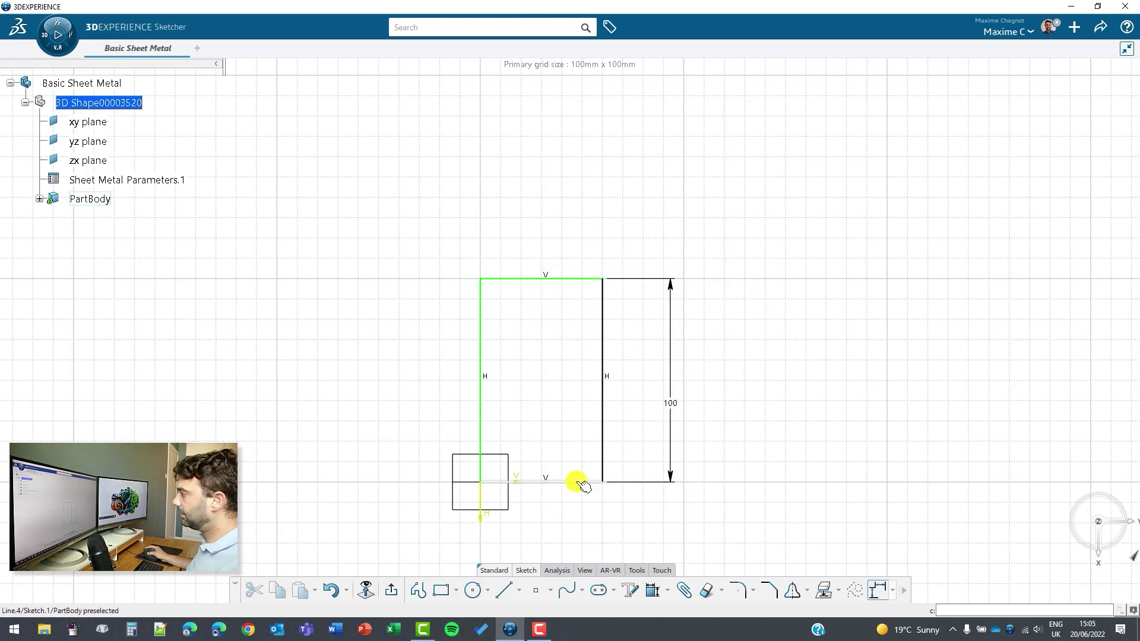
left_click(580, 481)
left_click(680, 443)
left_click(620, 524)
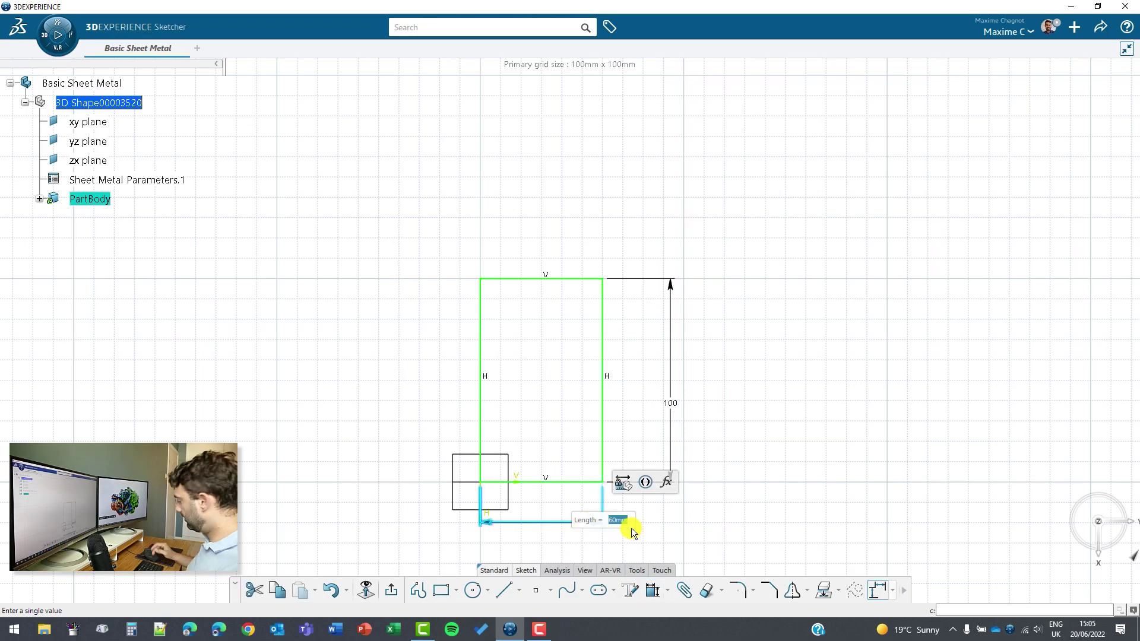
type("50")
key("Return")
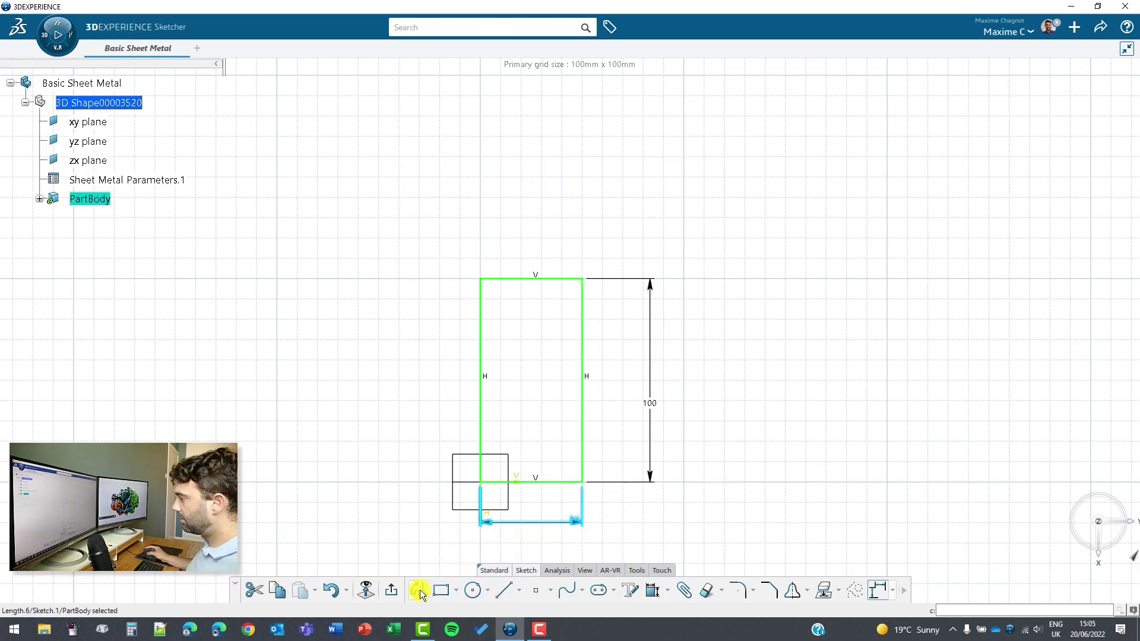
left_click(419, 591)
mouse_move(672, 461)
middle_mouse_down()
mouse_move(628, 433)
mouse_move(694, 428)
mouse_move(687, 438)
middle_mouse_up()
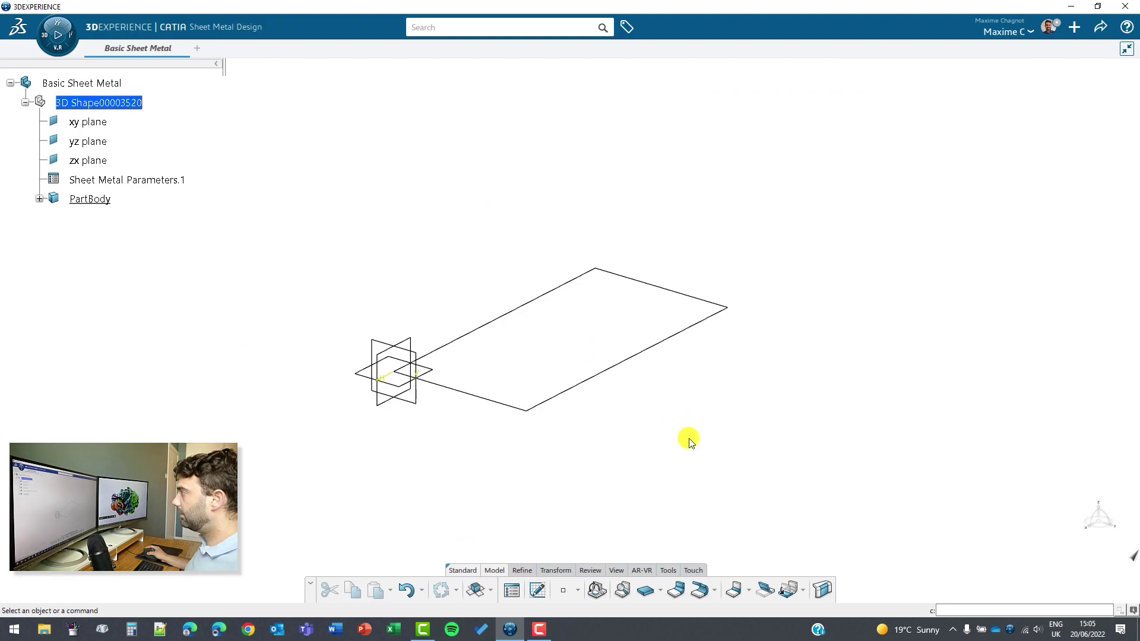
- Build Wall.1 from the rectangle sketch, setting which side of the profile the thickness goes
left_click(644, 592)
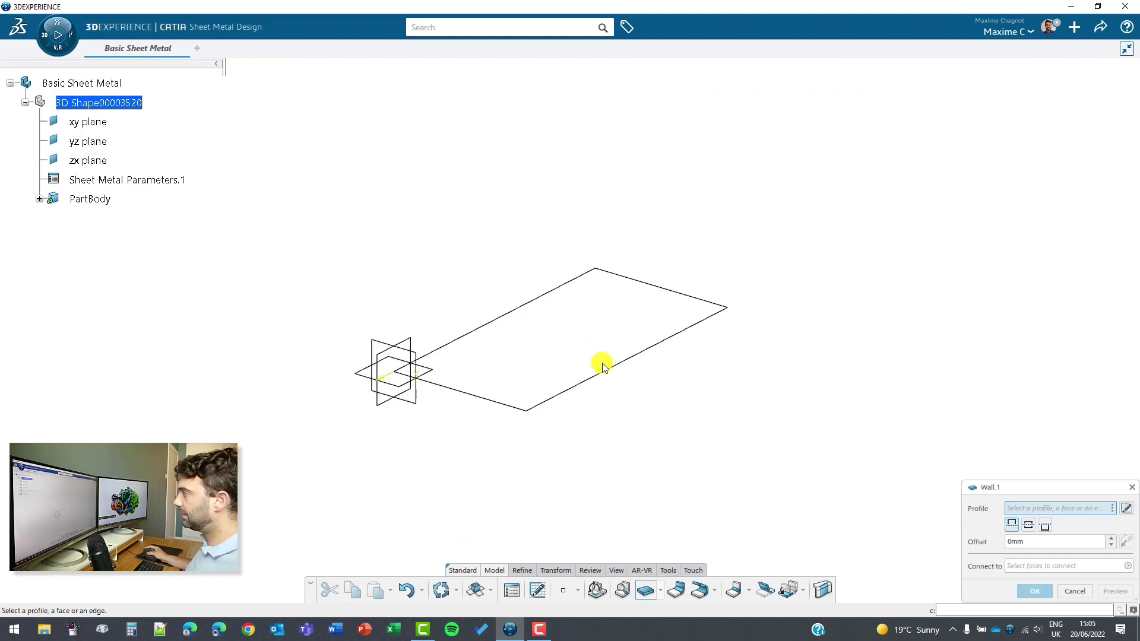
left_click(606, 367)
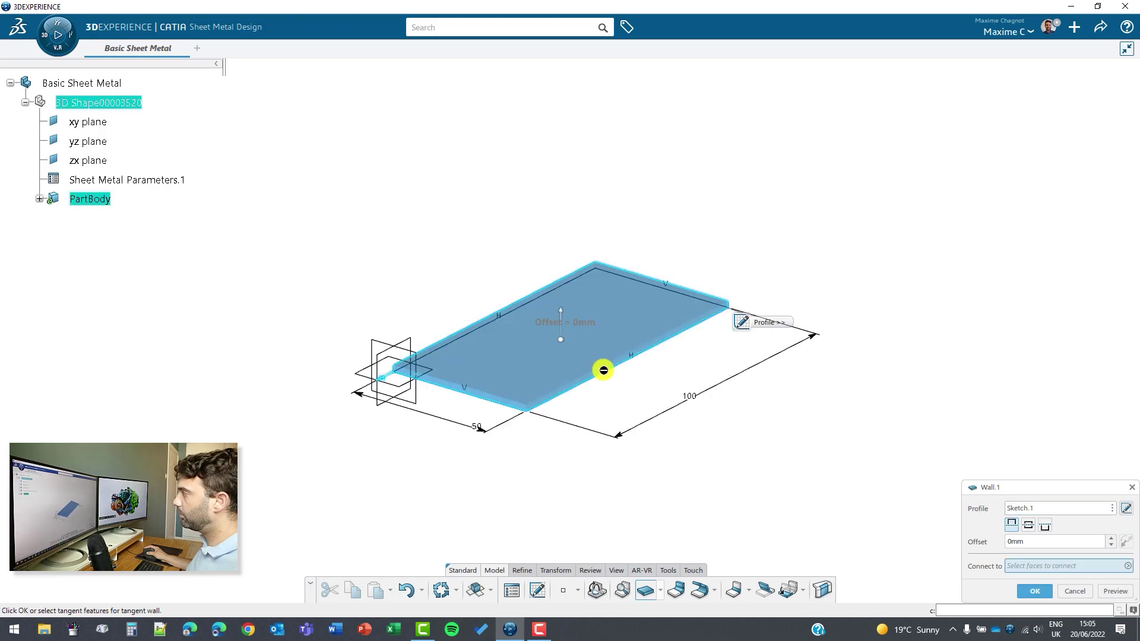
mouse_move(277, 316)
middle_mouse_down()
mouse_move(287, 310)
mouse_move(280, 269)
mouse_move(308, 260)
mouse_move(377, 303)
mouse_move(391, 249)
mouse_move(380, 261)
middle_mouse_up()
left_click(40, 199)
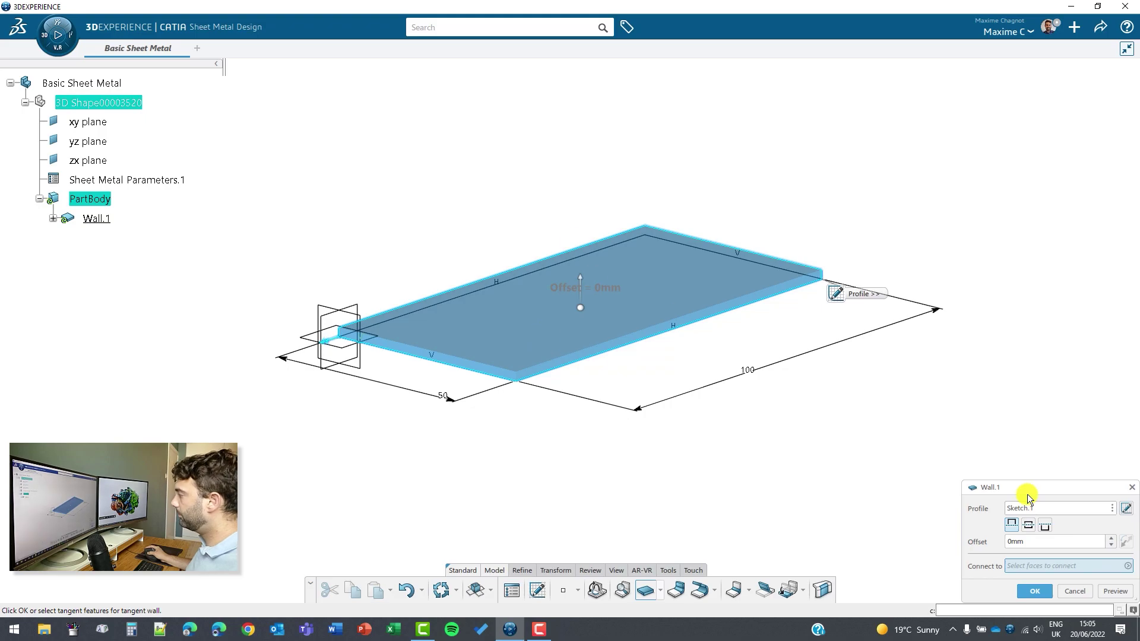
left_click(1046, 527)
left_click(1018, 526)
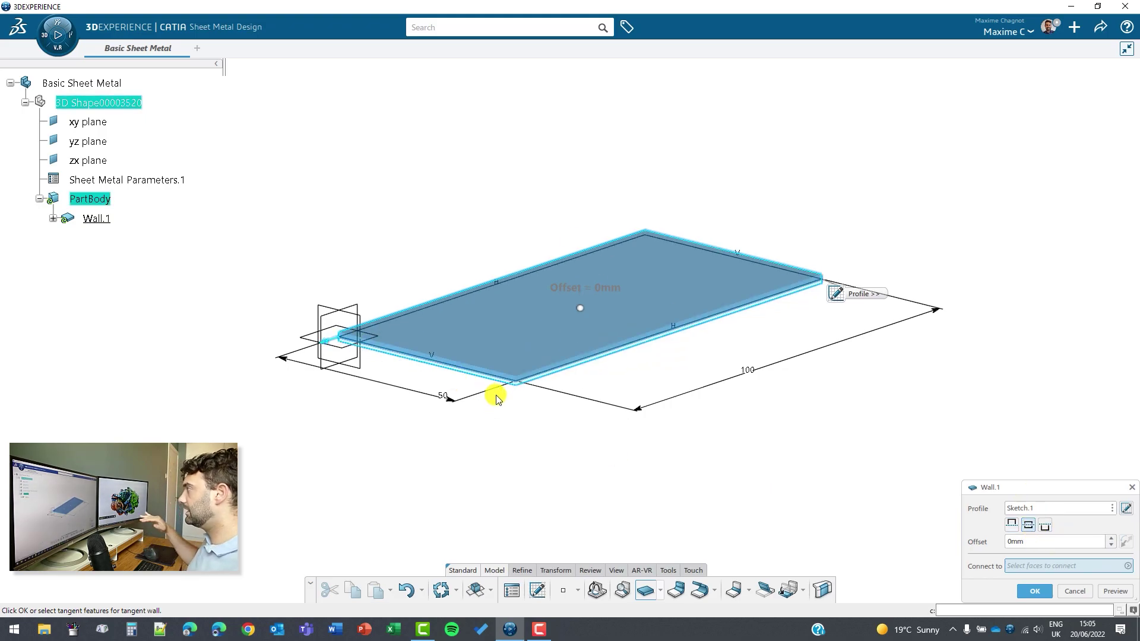
left_click(1011, 526)
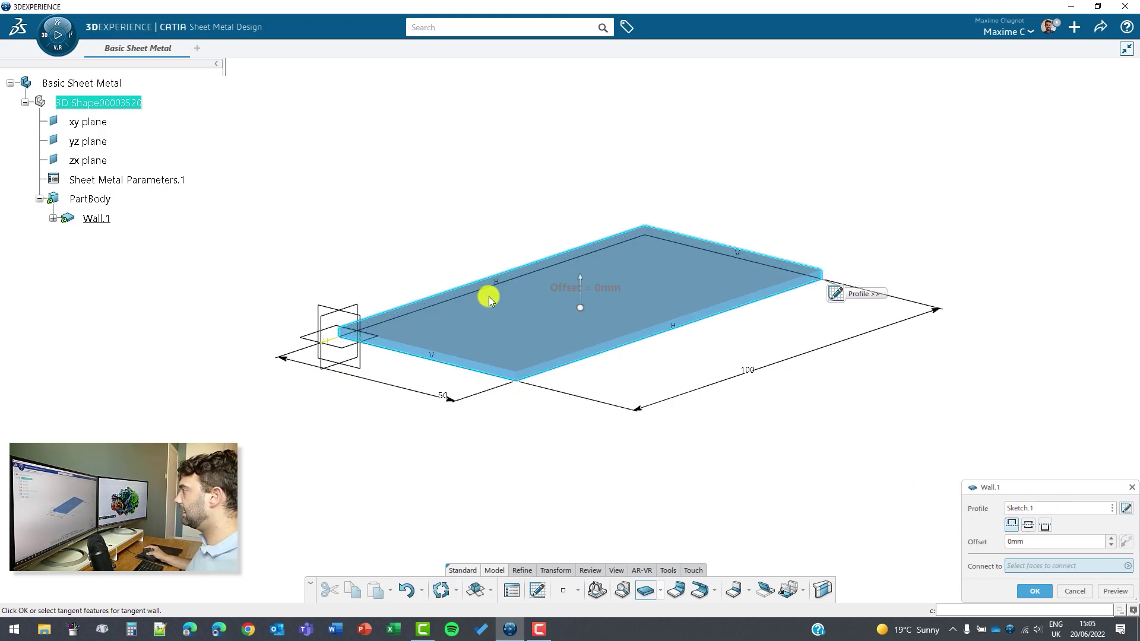
left_click(1036, 591)
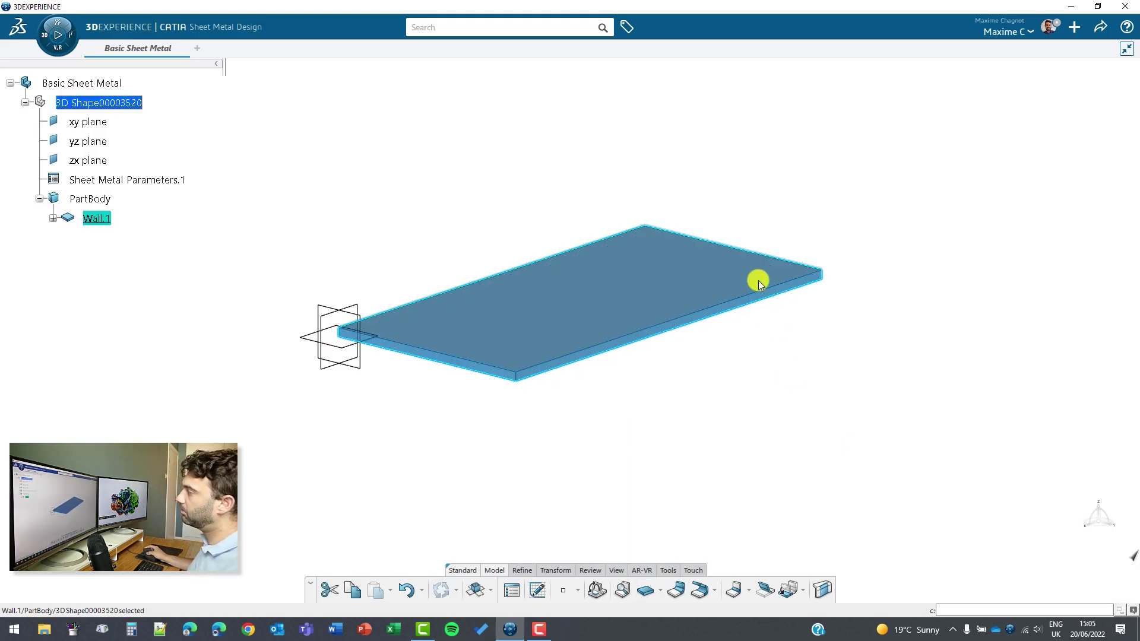
middle_click_drag(705, 166, 690, 496)
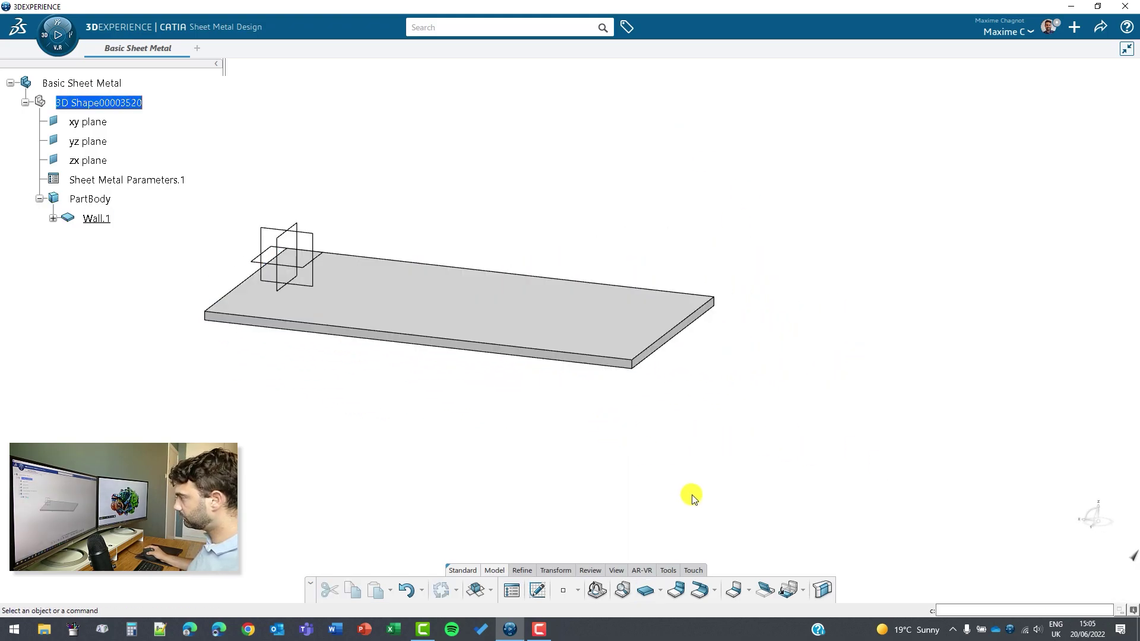
- Start a Wall On Edge and pick the plate edge for the flange
left_click(678, 595)
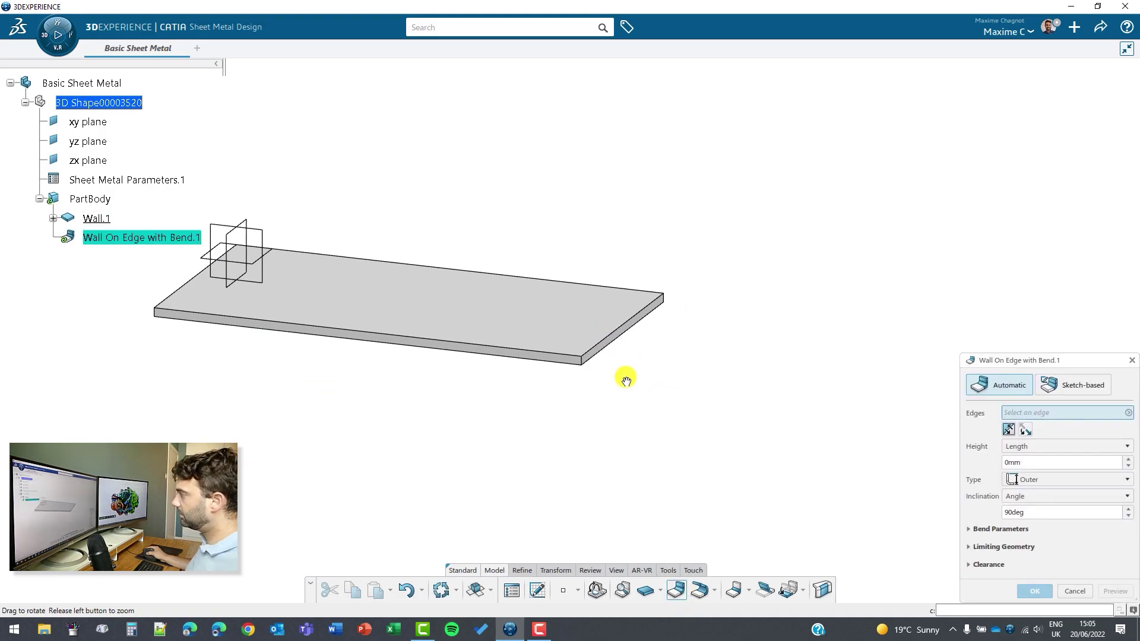
scroll(624, 376, "up", 3)
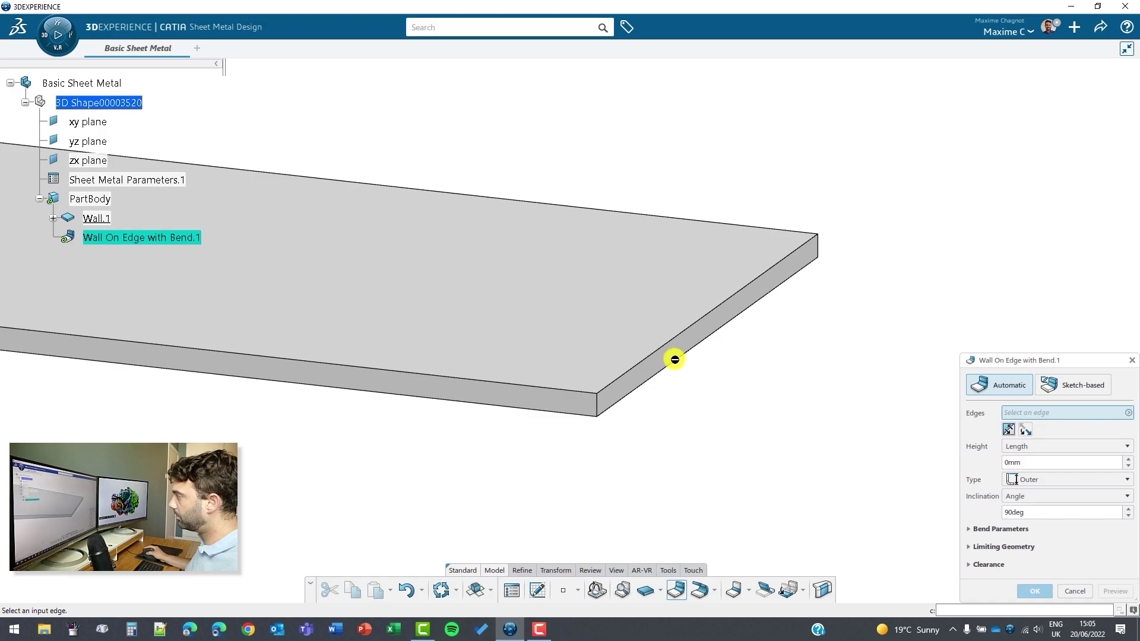
left_click(683, 333)
middle_click_drag(658, 428, 668, 356)
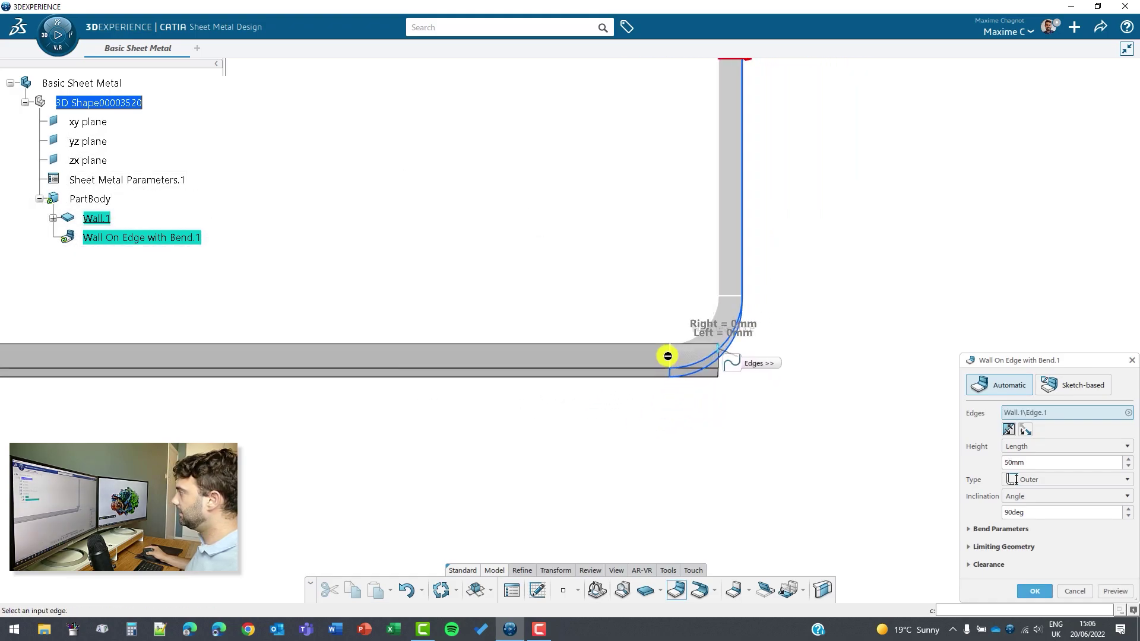
middle_click_drag(709, 123, 650, 309)
middle_click_drag(729, 339, 754, 315)
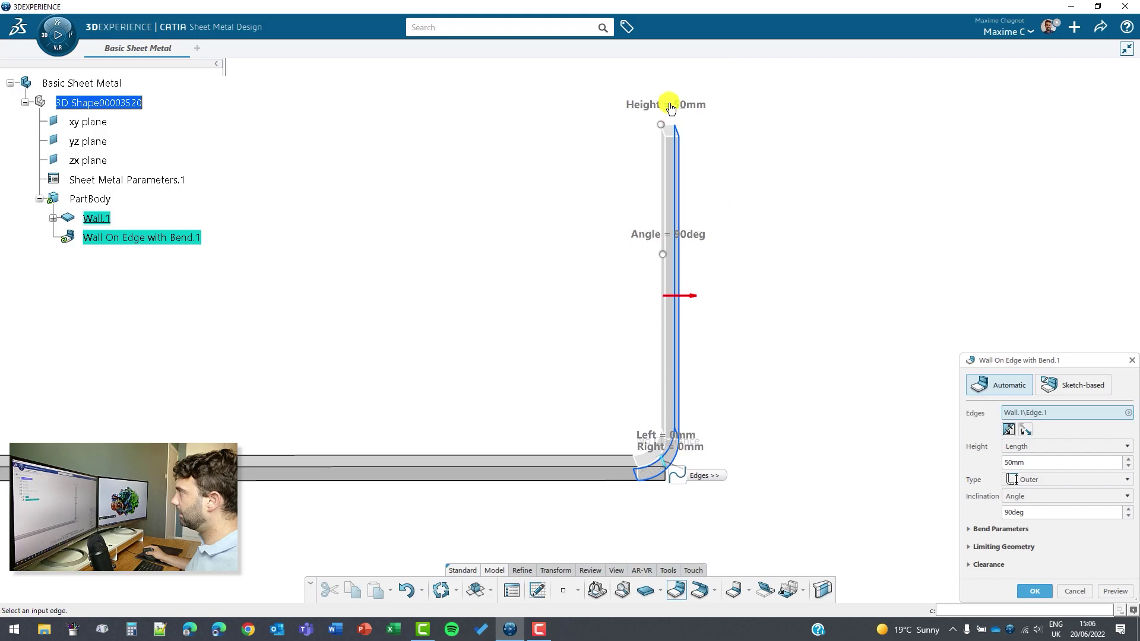
- Set the flange height to 30mm and inclination to 60, and build it
left_click_drag(664, 128, 662, 171)
double_click(1012, 462)
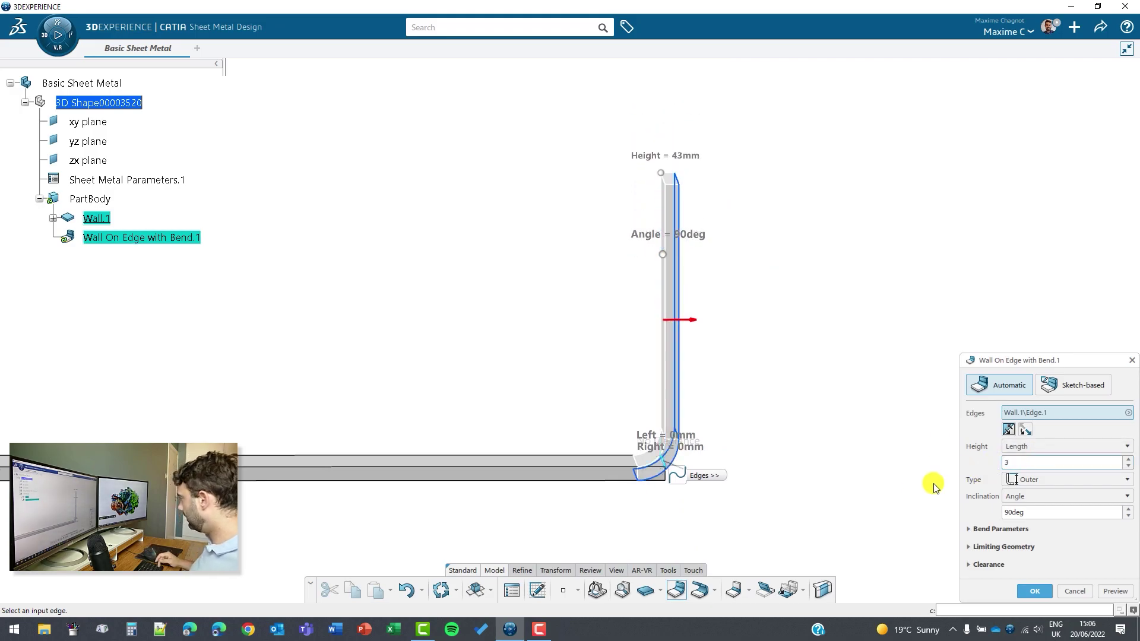
type("30")
left_click(1126, 596)
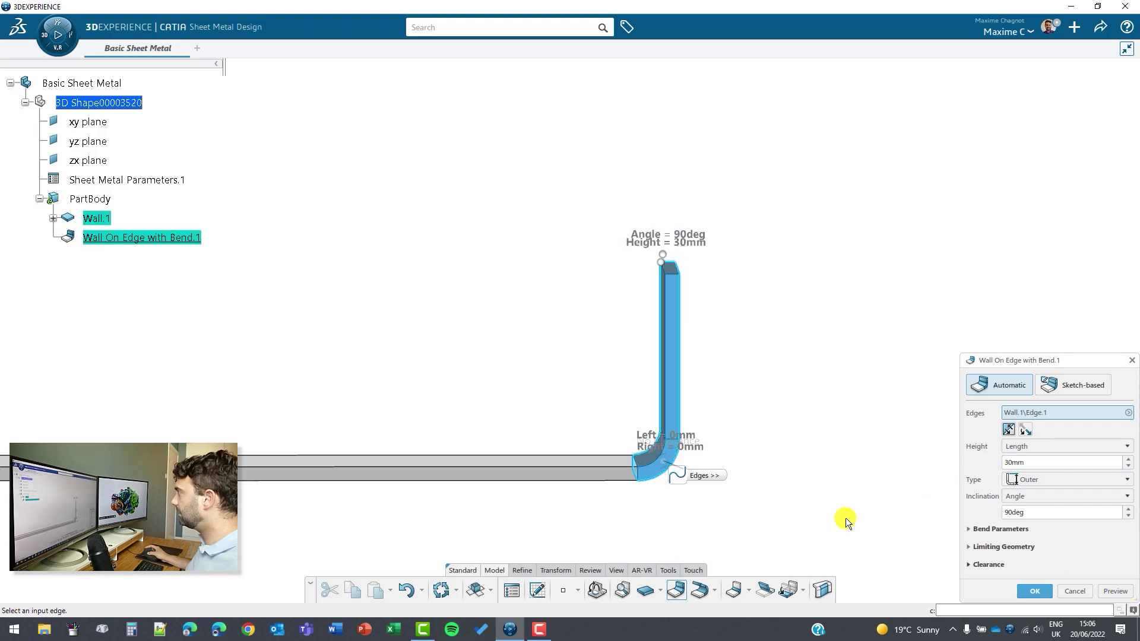
middle_click_drag(628, 359, 666, 263)
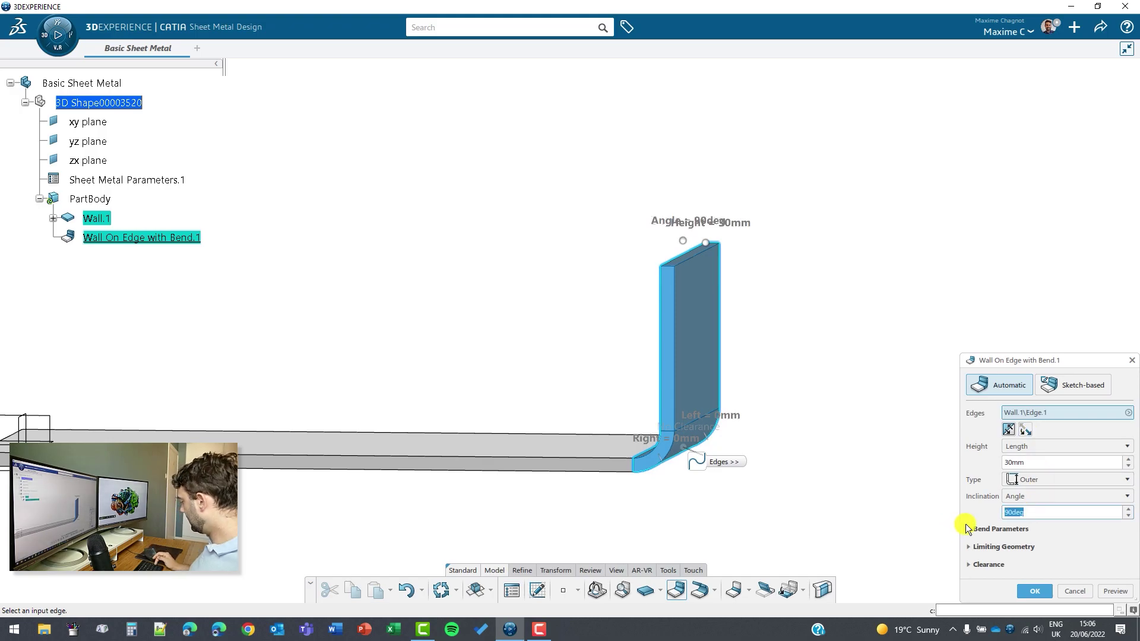
type("60")
key("Return")
- Edit the flange and change its inclination to 135 degrees
left_click(330, 241)
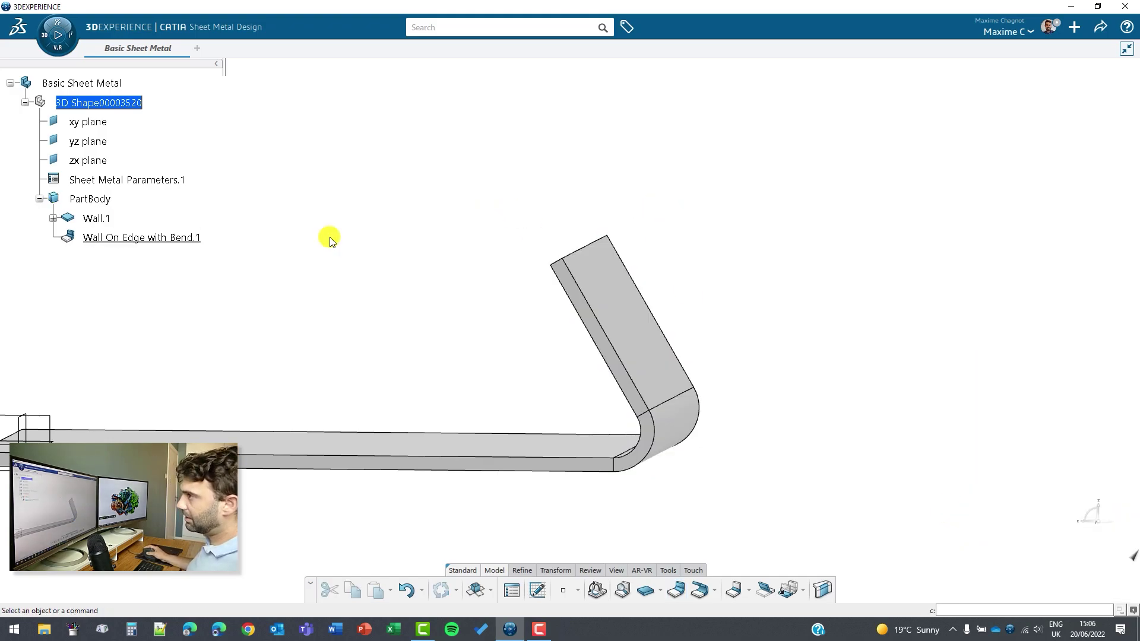
left_click(176, 239)
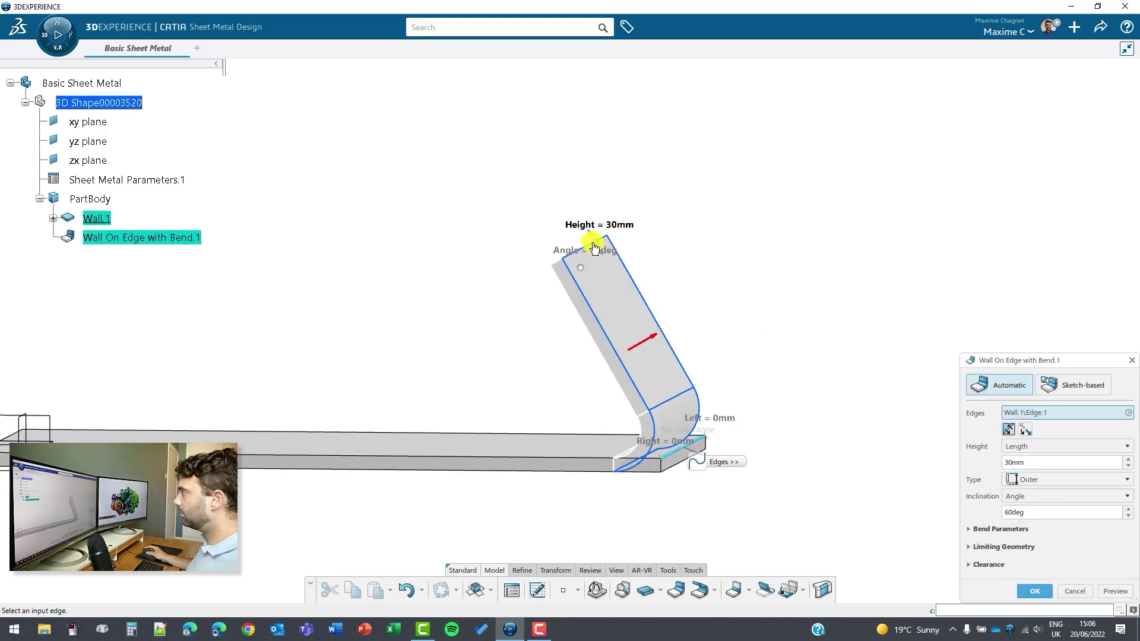
left_click_drag(585, 263, 783, 322)
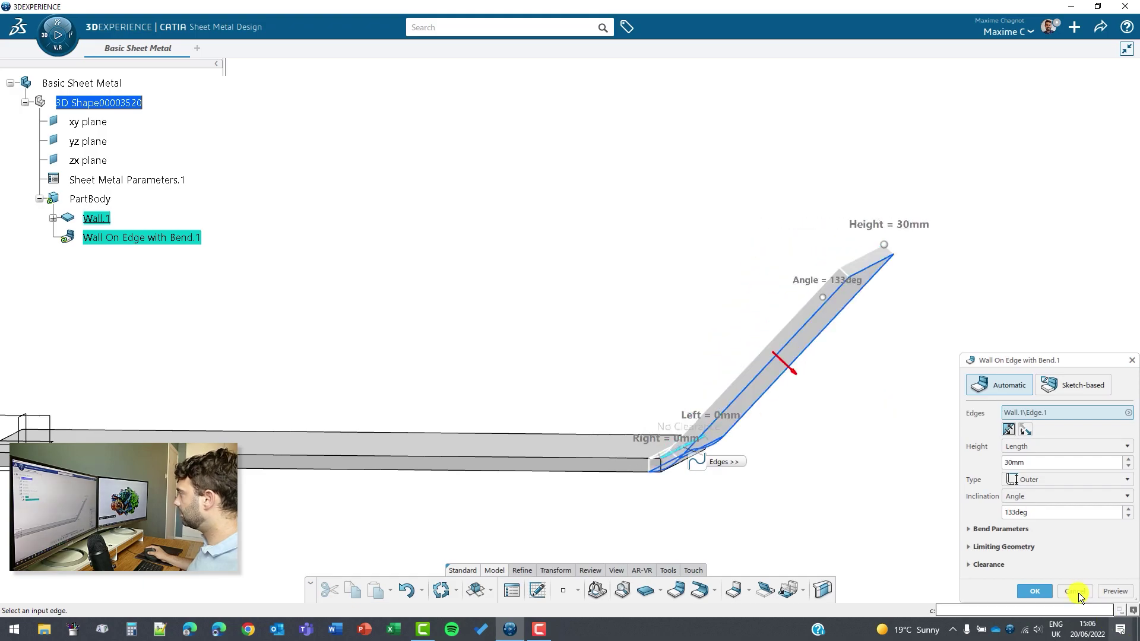
double_click(1015, 512)
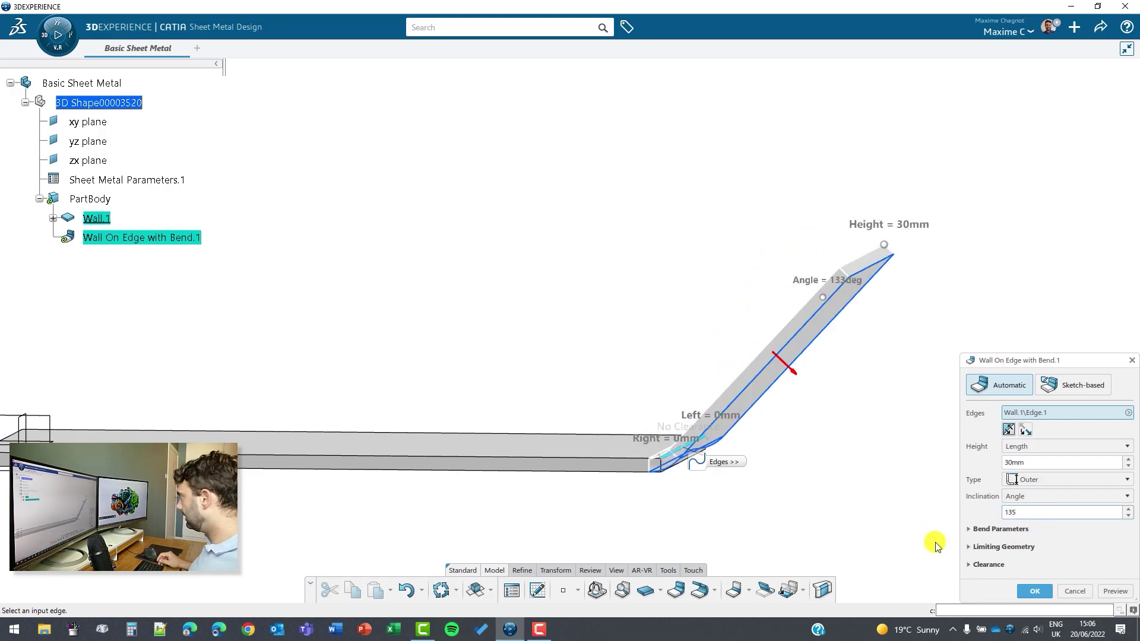
key("Return")
middle_click_drag(939, 515, 790, 417)
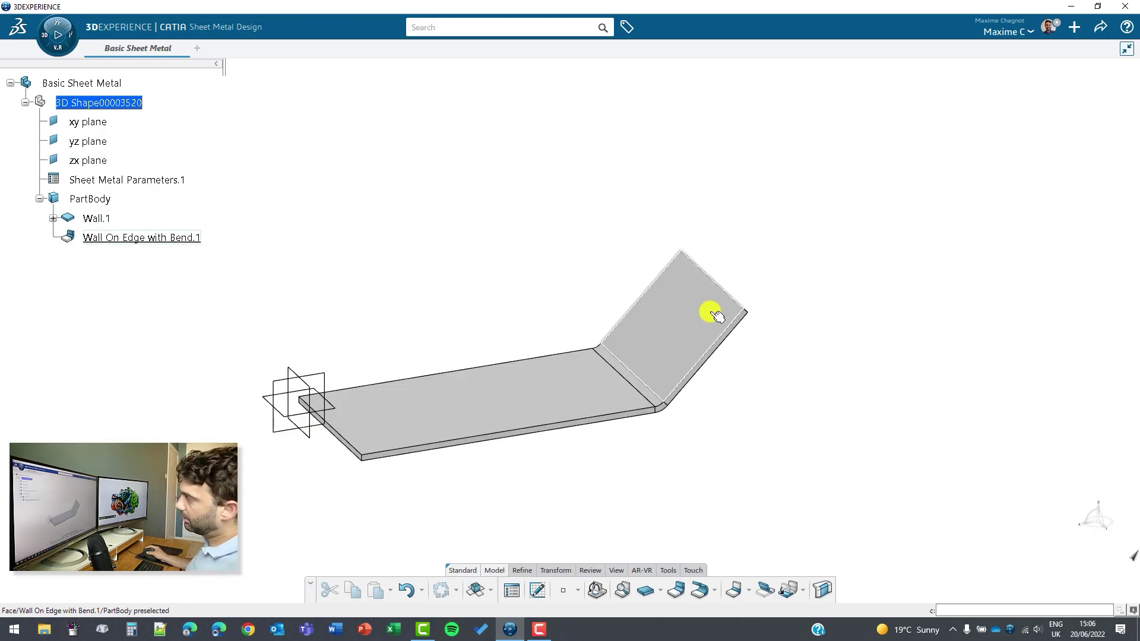
middle_click_drag(512, 367, 809, 331)
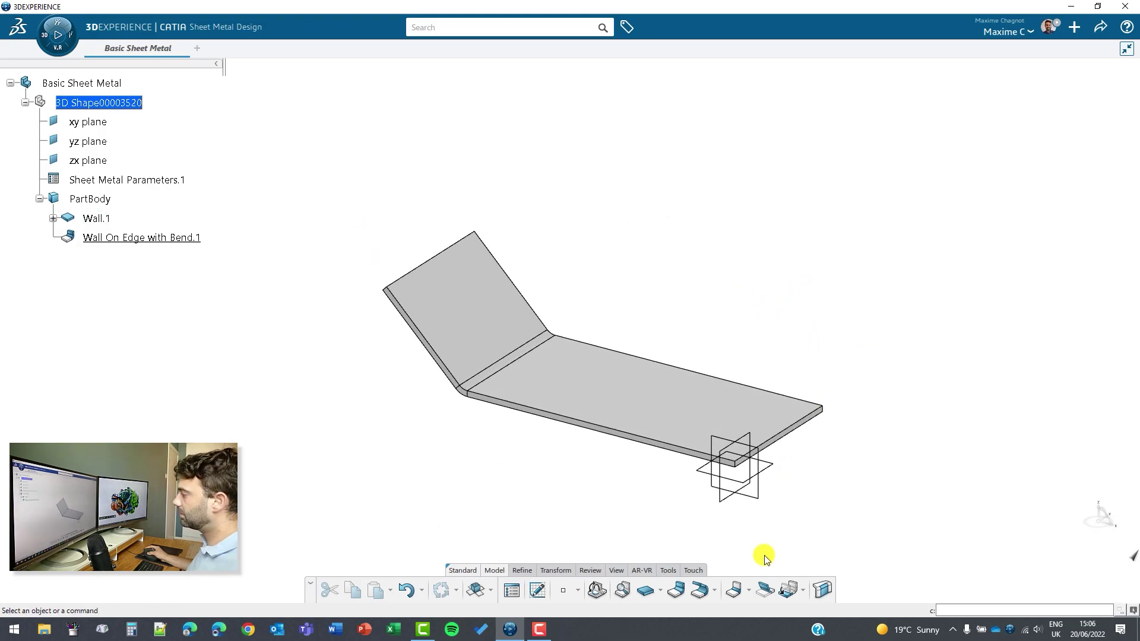
left_click(521, 569)
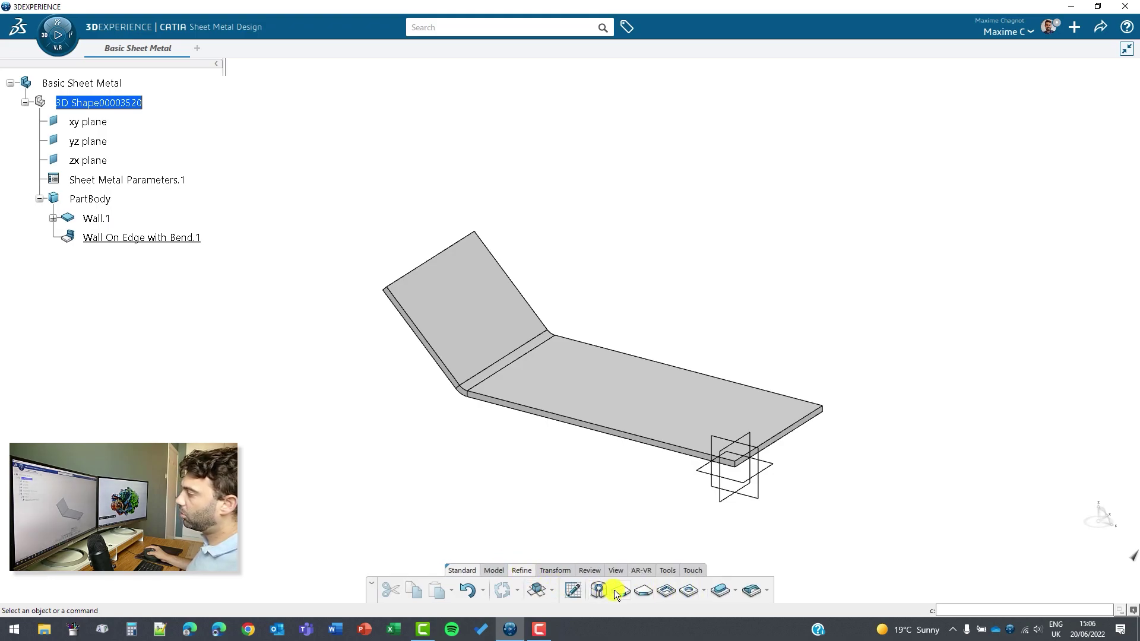
left_click(497, 571)
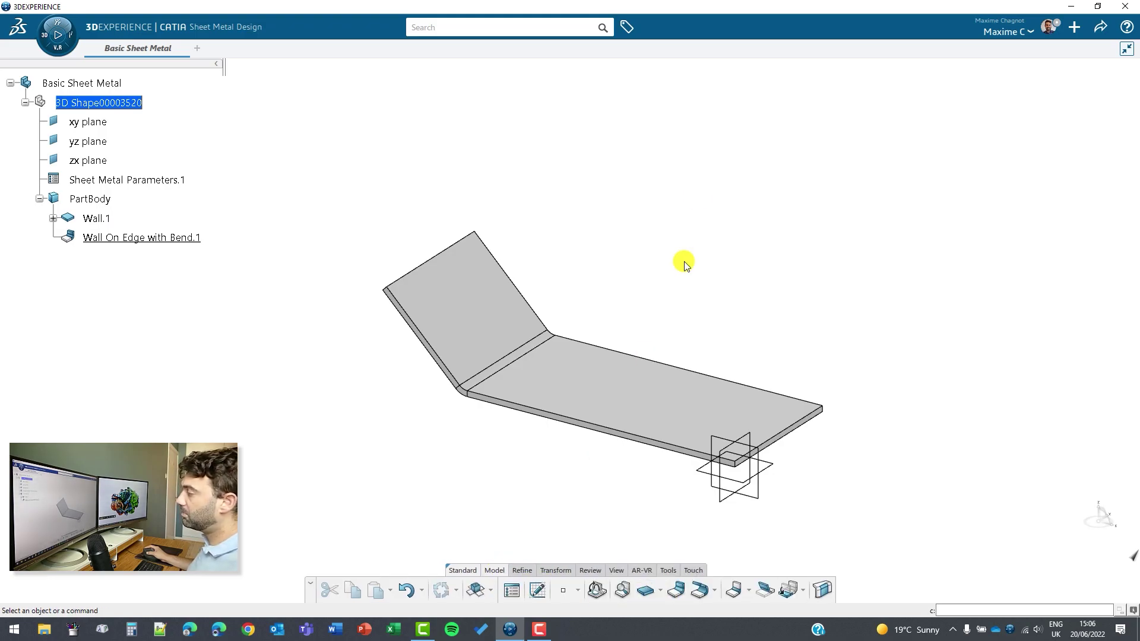